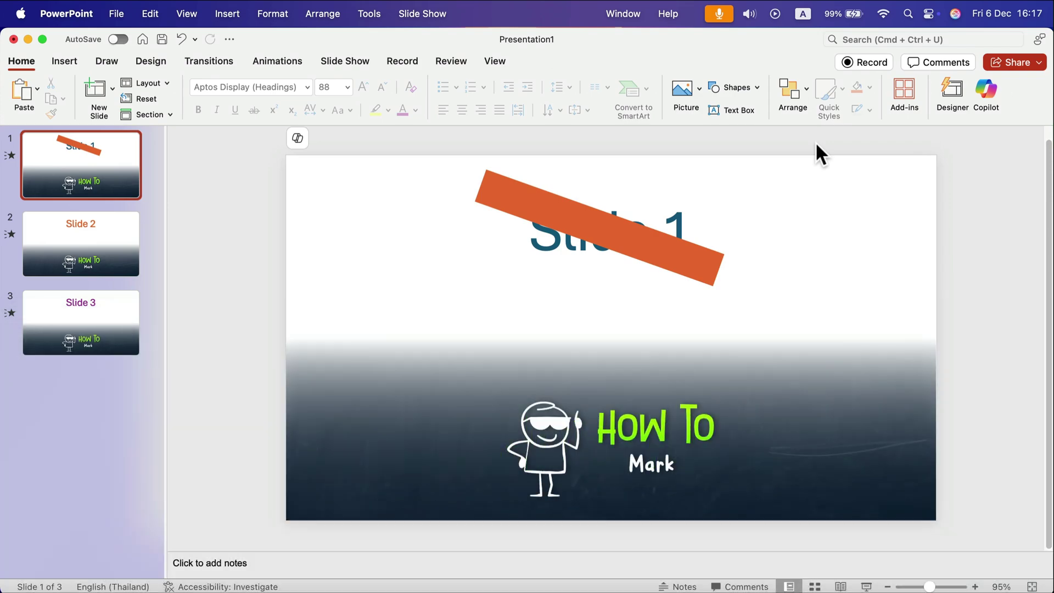
Drag the orange bar around and settle it diagonally across the Slide 1 title.
{"action": "left_click", "coordinate": [549, 206]}
{"action": "left_click_drag", "start_coordinate": [650, 247], "coordinate": [590, 274]}
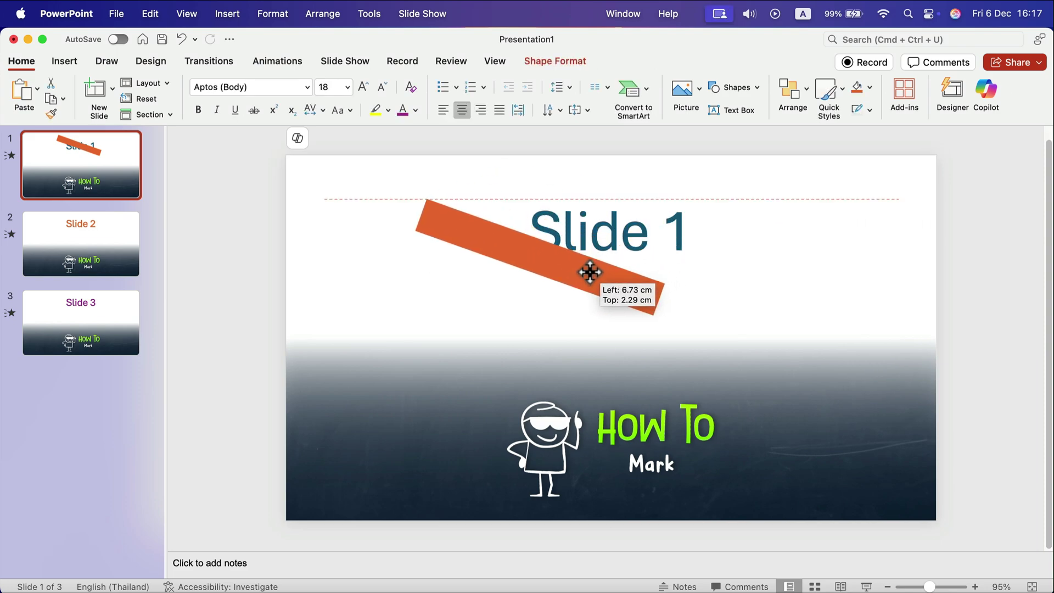
{"action": "left_click_drag", "start_coordinate": [591, 273], "coordinate": [656, 247]}
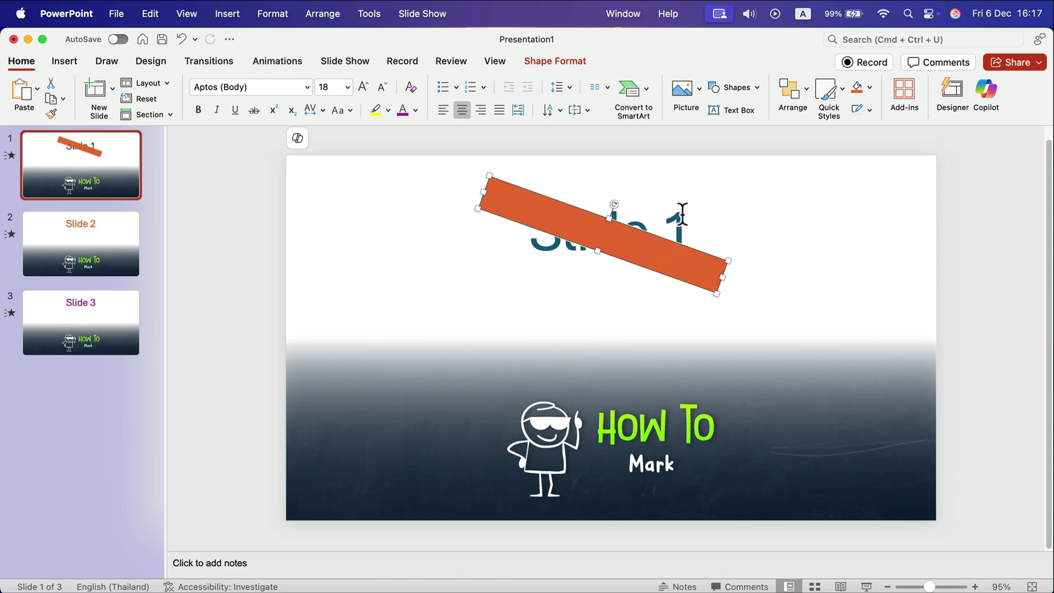
{"action": "left_click", "coordinate": [682, 216]}
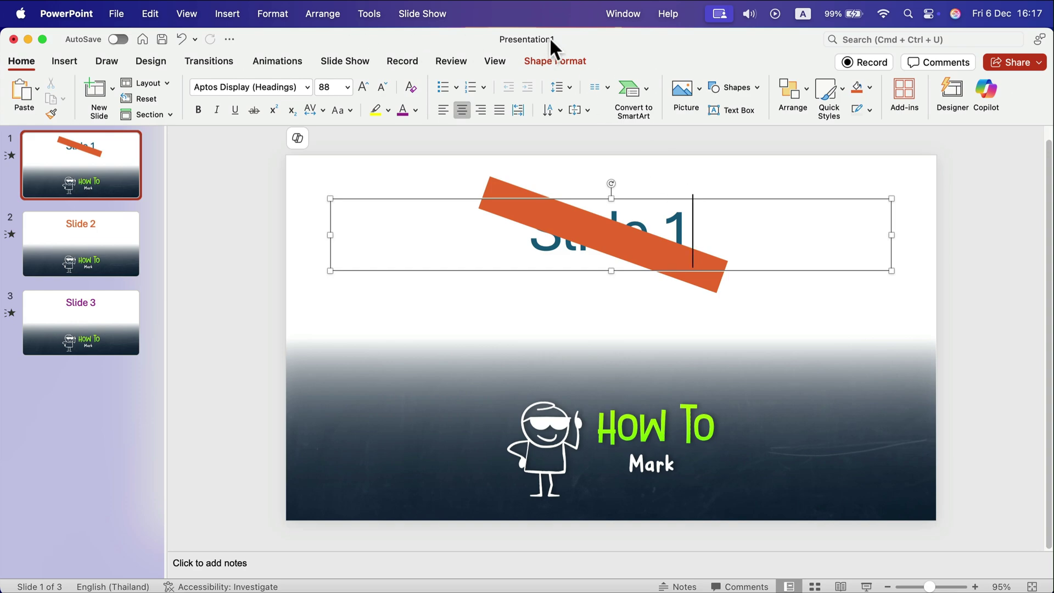
{"action": "left_click", "coordinate": [799, 86]}
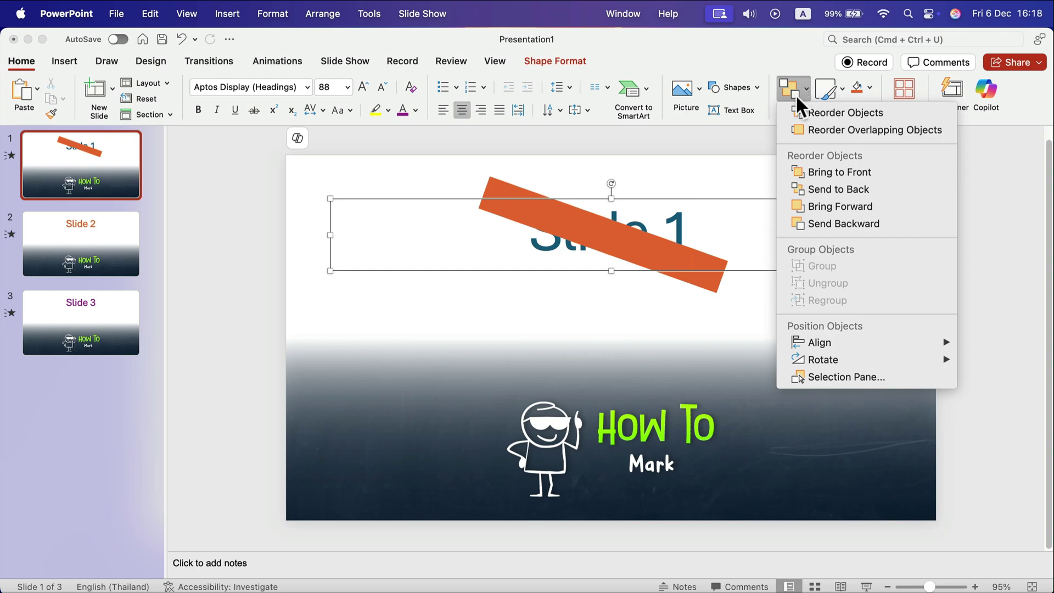
{"action": "left_click", "coordinate": [850, 172]}
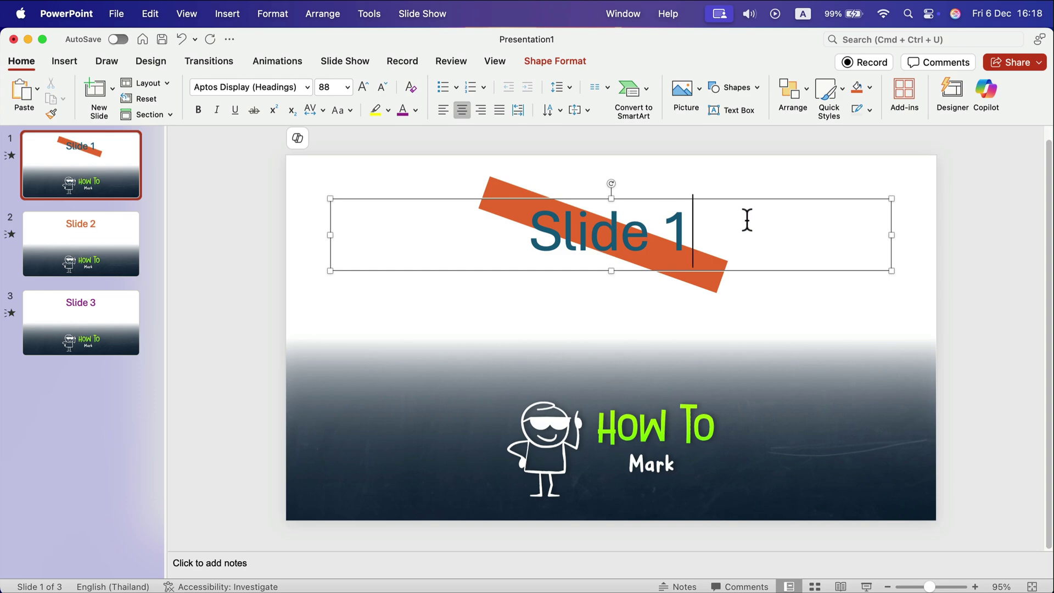
{"action": "key", "text": "super+z"}
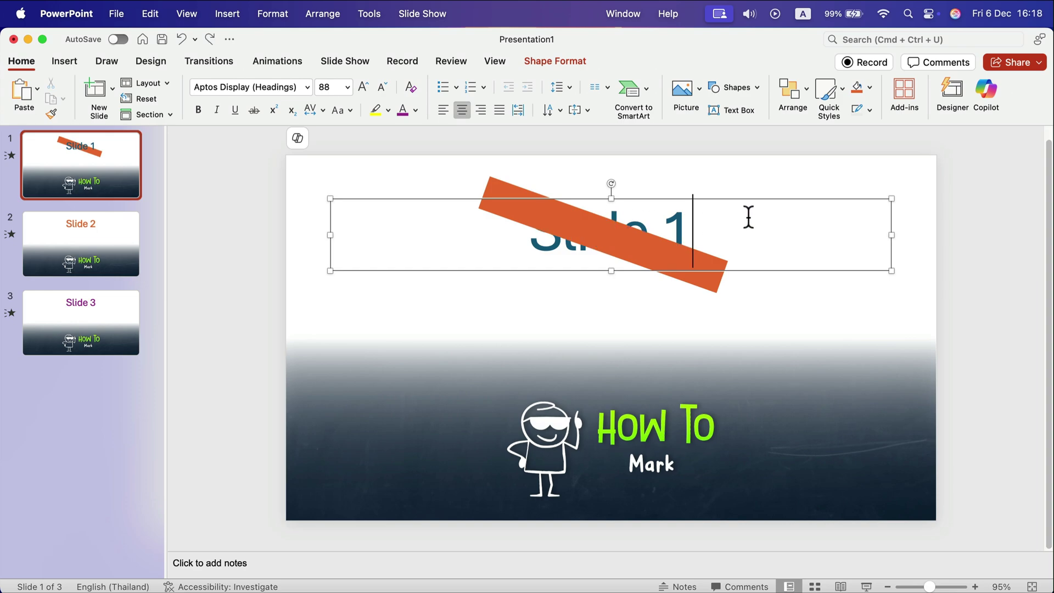
{"action": "left_click", "coordinate": [719, 147]}
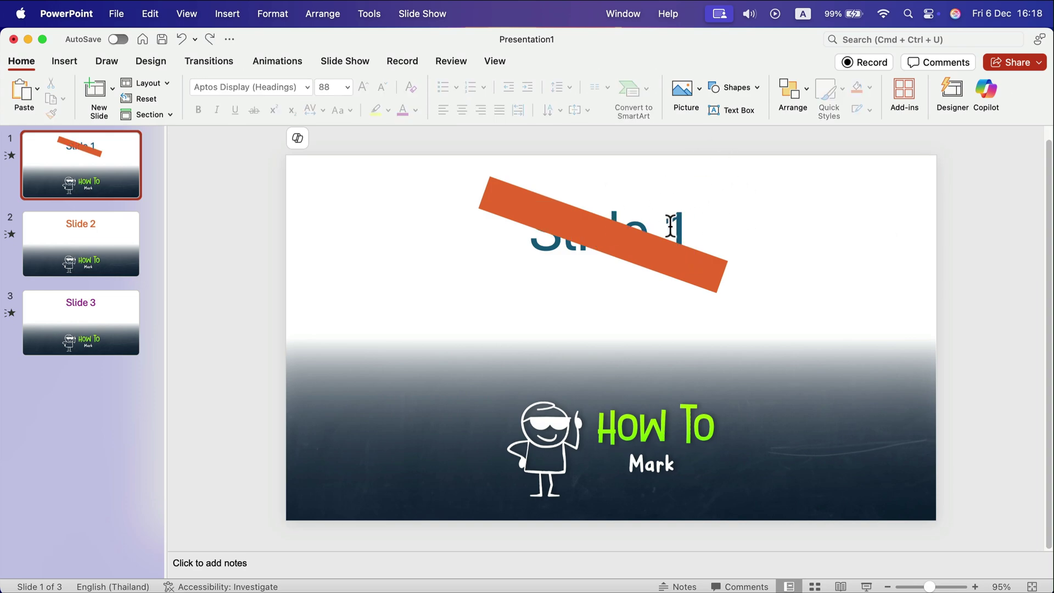
Thicken the orange bar by dragging its bottom edge, then move it up over the title.
{"action": "left_click", "coordinate": [610, 251]}
{"action": "left_click_drag", "start_coordinate": [601, 252], "coordinate": [572, 289]}
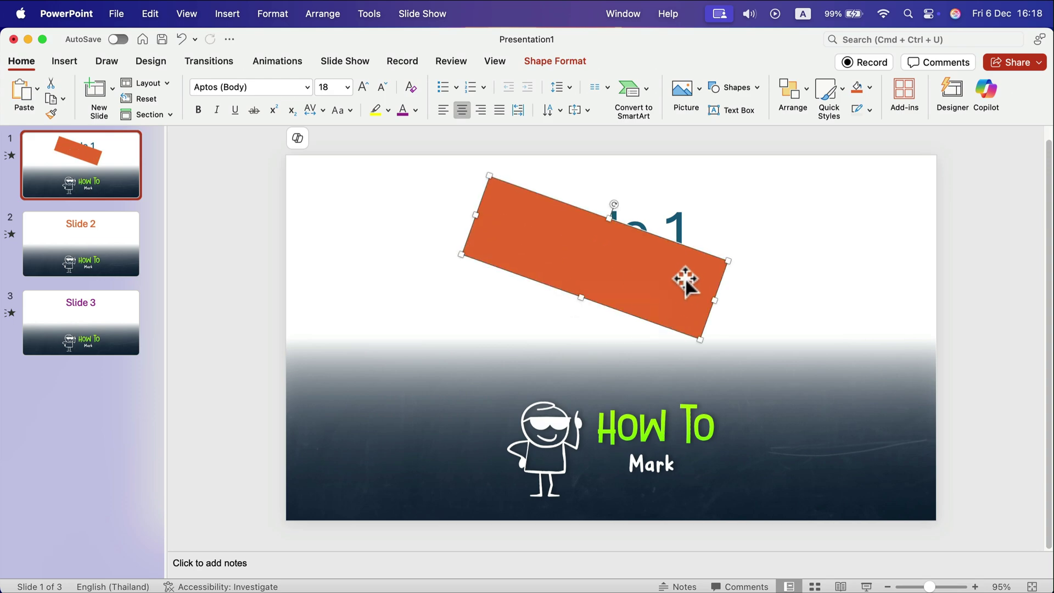
{"action": "left_click_drag", "start_coordinate": [686, 279], "coordinate": [702, 245]}
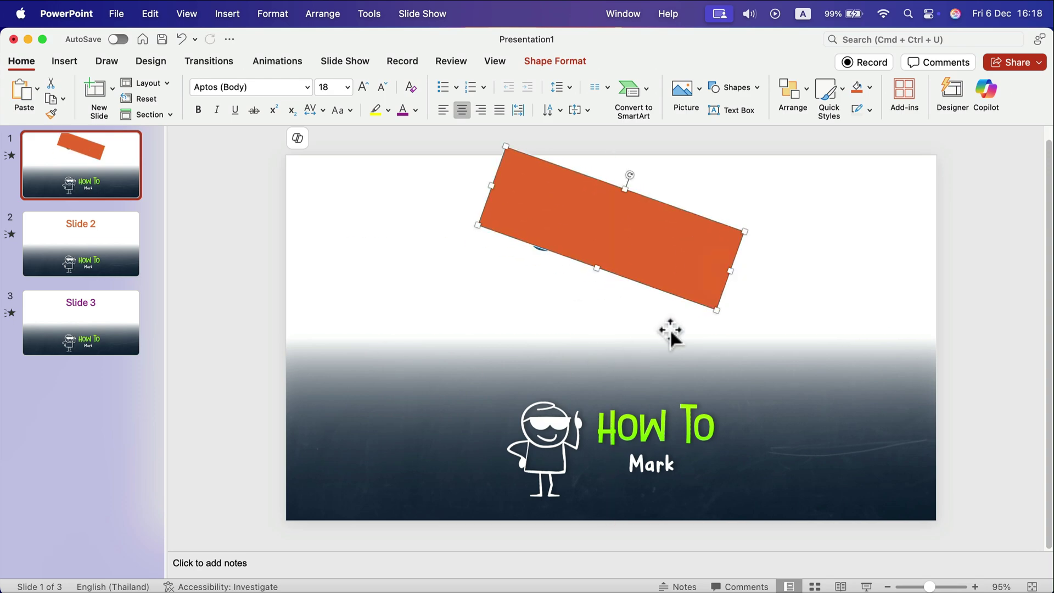
Reselect the orange bar and bring up its Arrange layering options.
{"action": "left_click", "coordinate": [779, 240]}
{"action": "left_click", "coordinate": [677, 242]}
{"action": "left_click", "coordinate": [803, 90]}
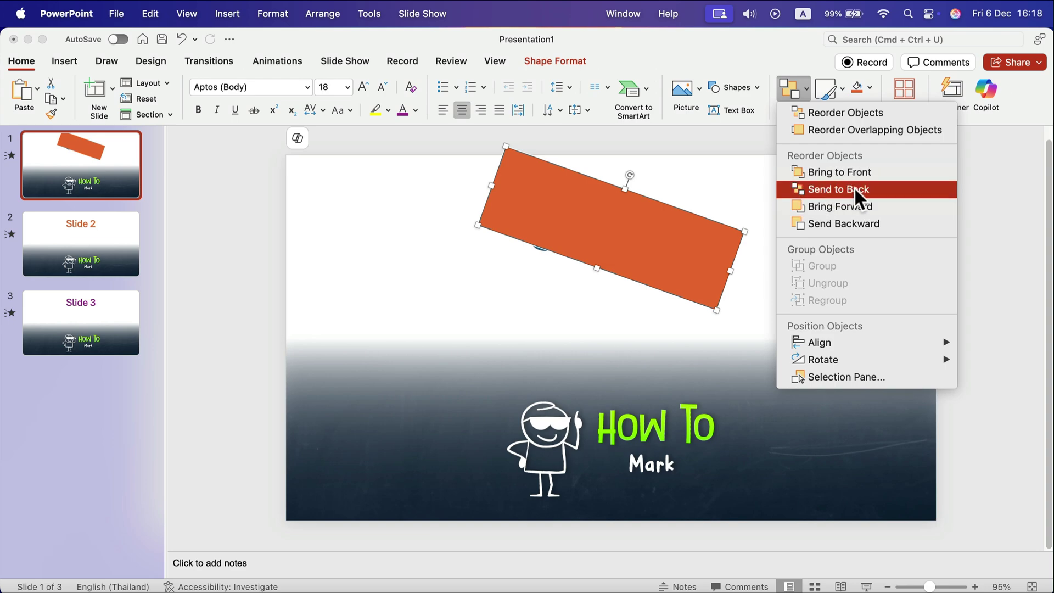
Send the orange bar backward behind the title, then reopen and close the Arrange menu.
{"action": "left_click", "coordinate": [826, 225]}
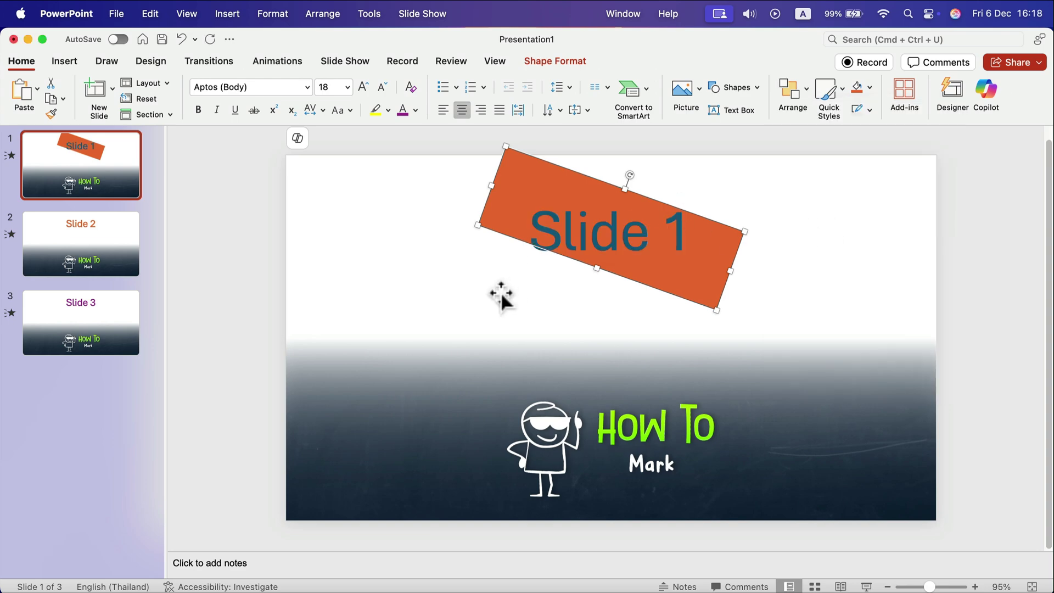
{"action": "left_click", "coordinate": [806, 93]}
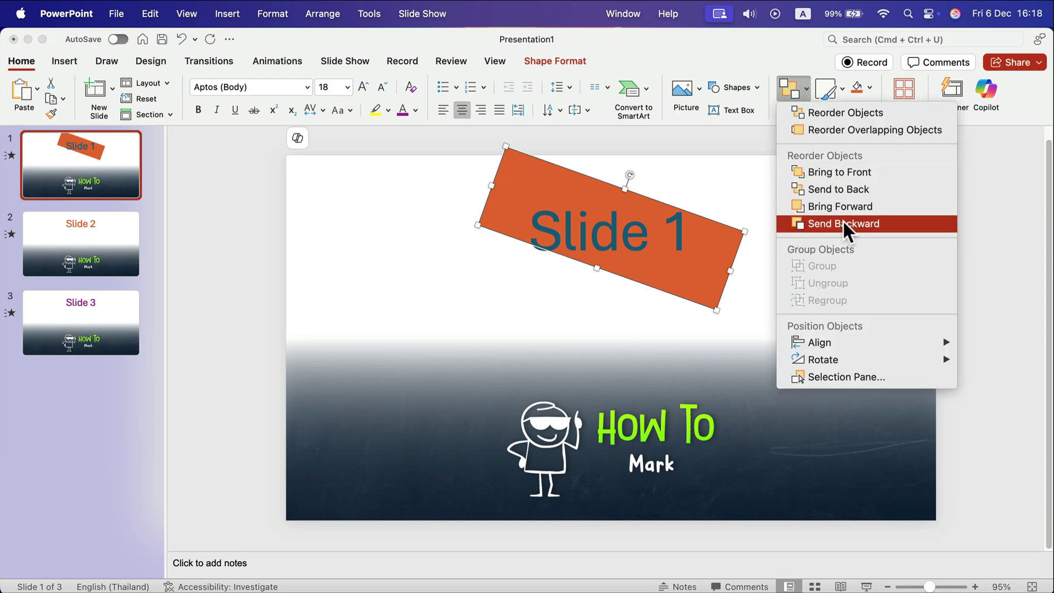
{"action": "left_click", "coordinate": [731, 183]}
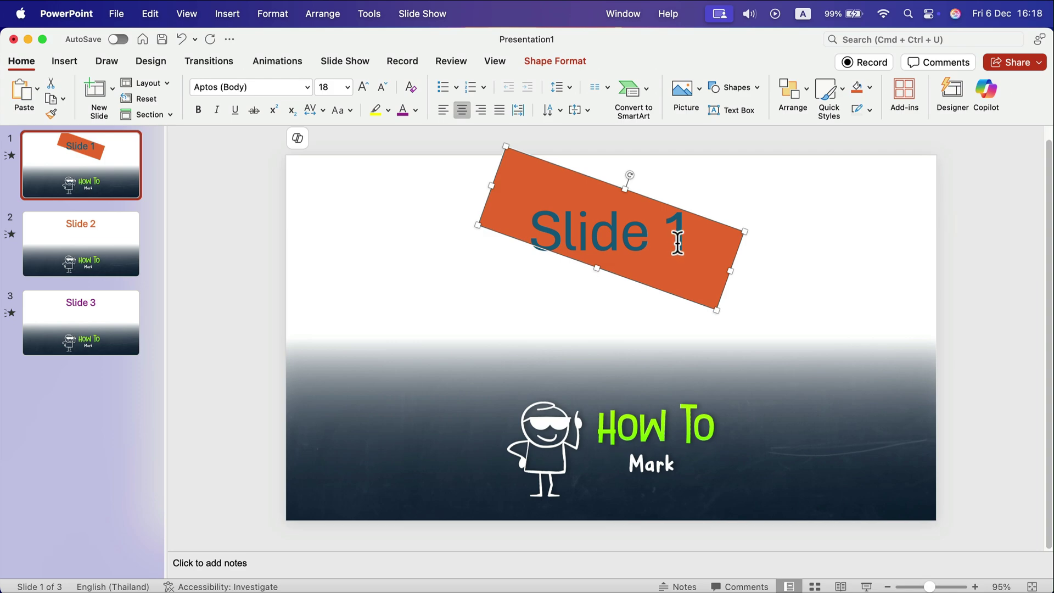
Click into the title, nudge the orange rectangle slightly right, and dismiss the Arrange menu.
{"action": "left_click", "coordinate": [848, 224]}
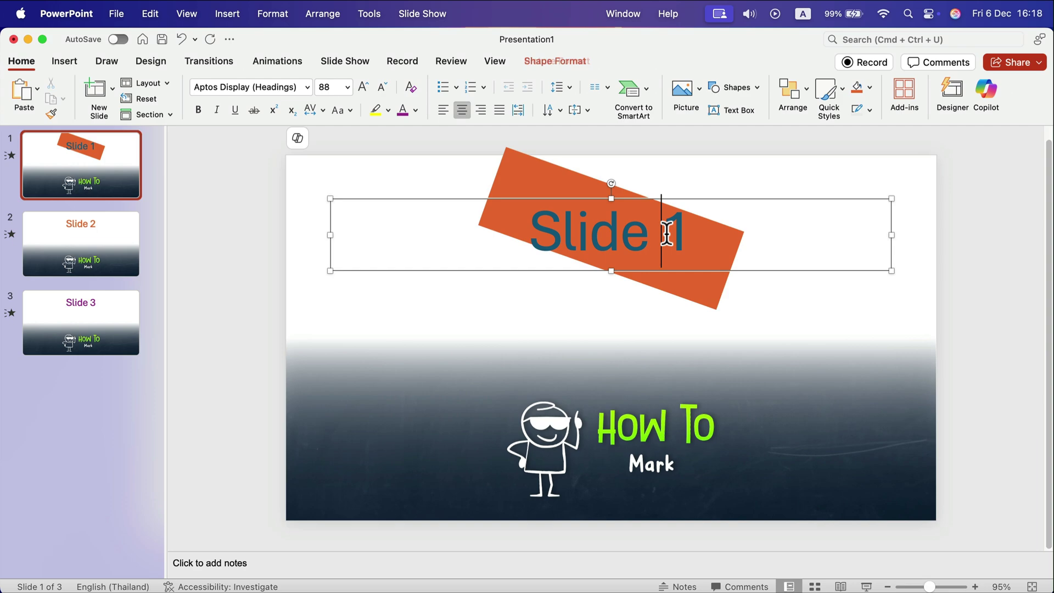
{"action": "left_click", "coordinate": [669, 232]}
{"action": "left_click", "coordinate": [544, 175]}
{"action": "left_click_drag", "start_coordinate": [543, 172], "coordinate": [549, 177]}
{"action": "left_click", "coordinate": [805, 88]}
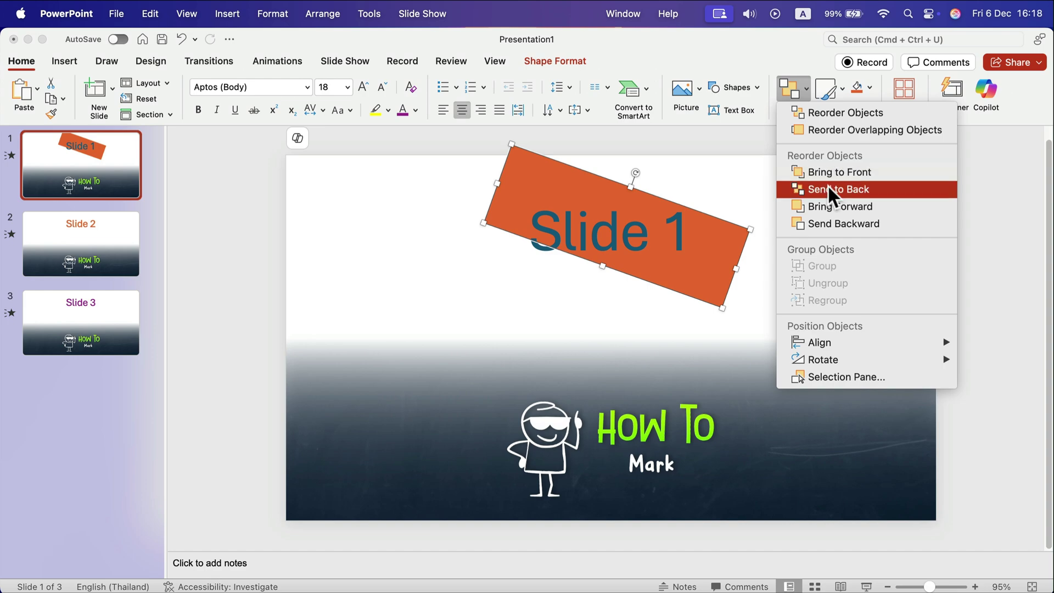
{"action": "key", "text": "Escape"}
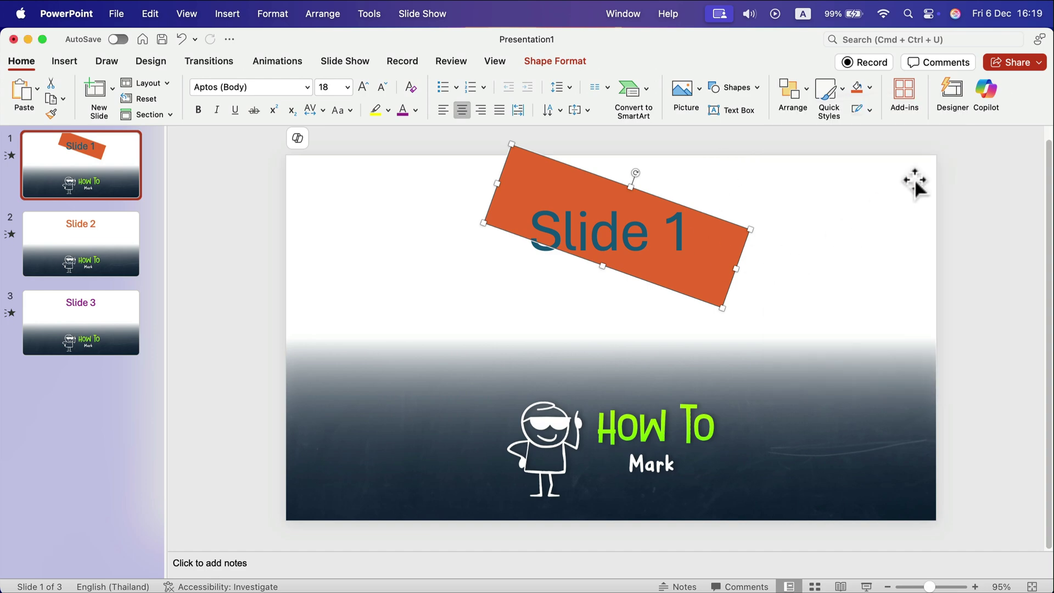
{"action": "left_click", "coordinate": [797, 91]}
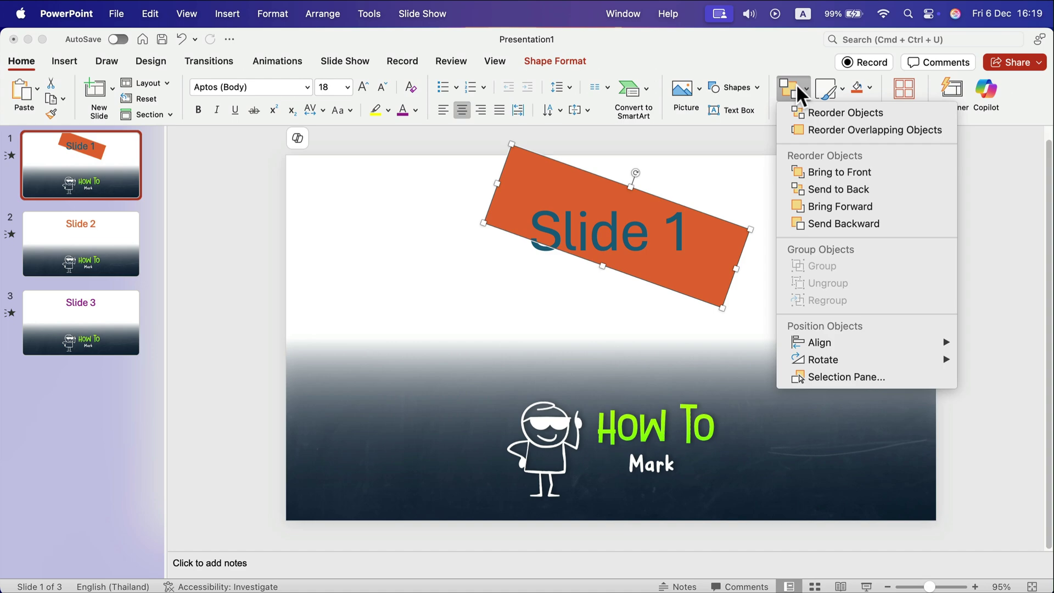
{"action": "left_click", "coordinate": [22, 61]}
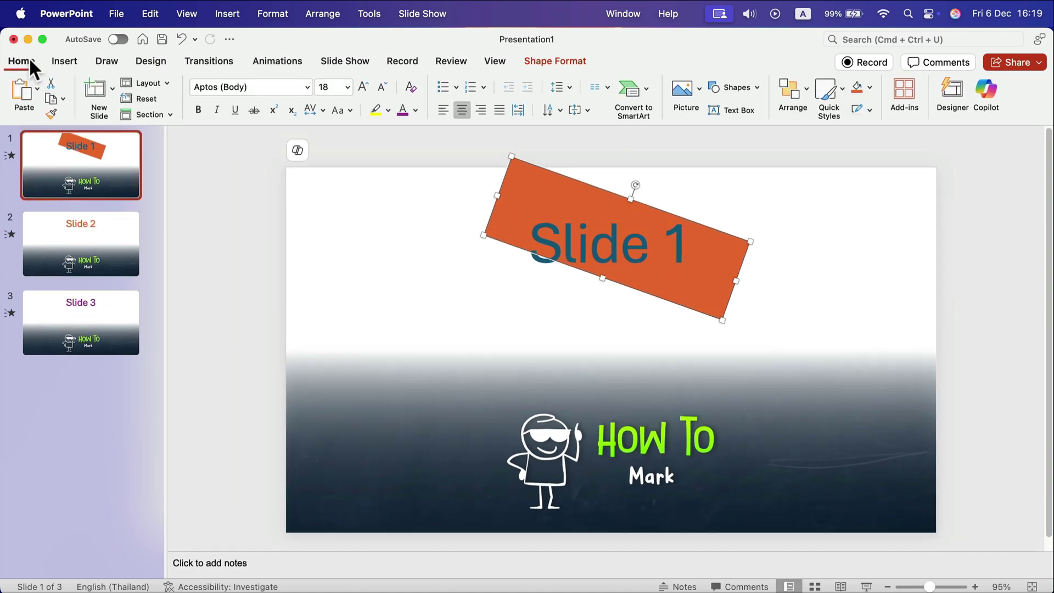